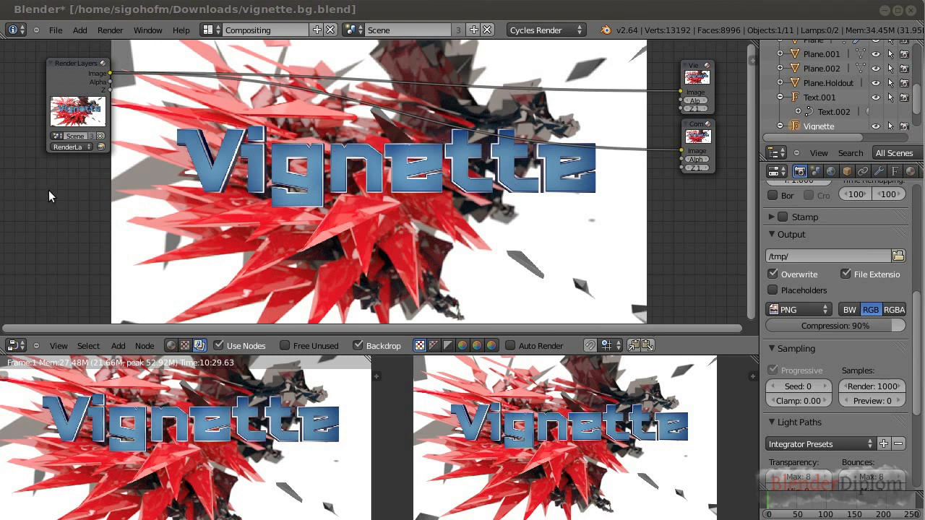
Add an Ellipse Mask node below Render Layers, with width 0.583 and height 0.430, and show its output in the Viewer
key(shift+a)
mouse_move(40, 220)
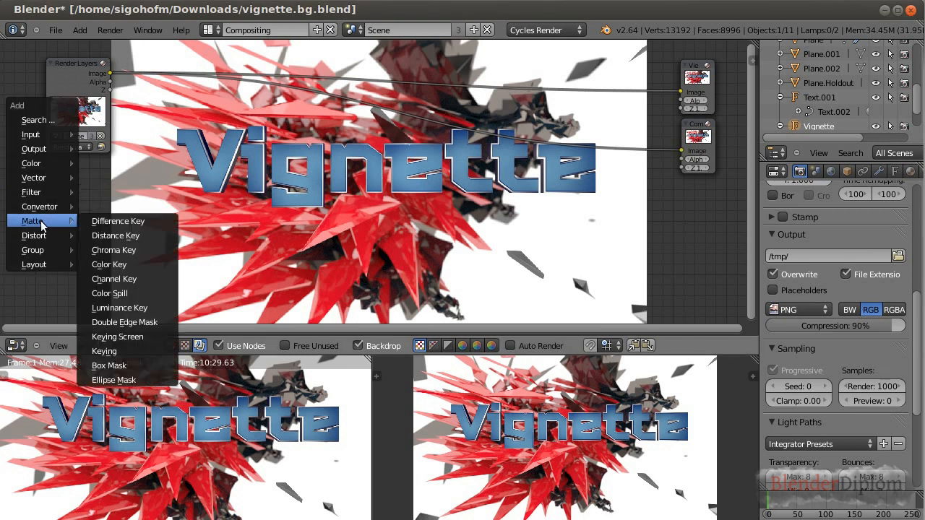
click(113, 380)
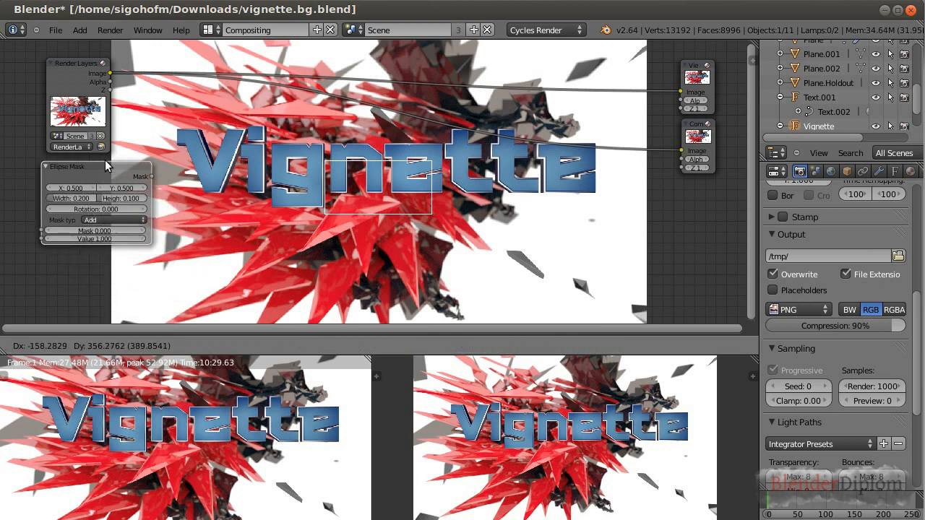
click(95, 161)
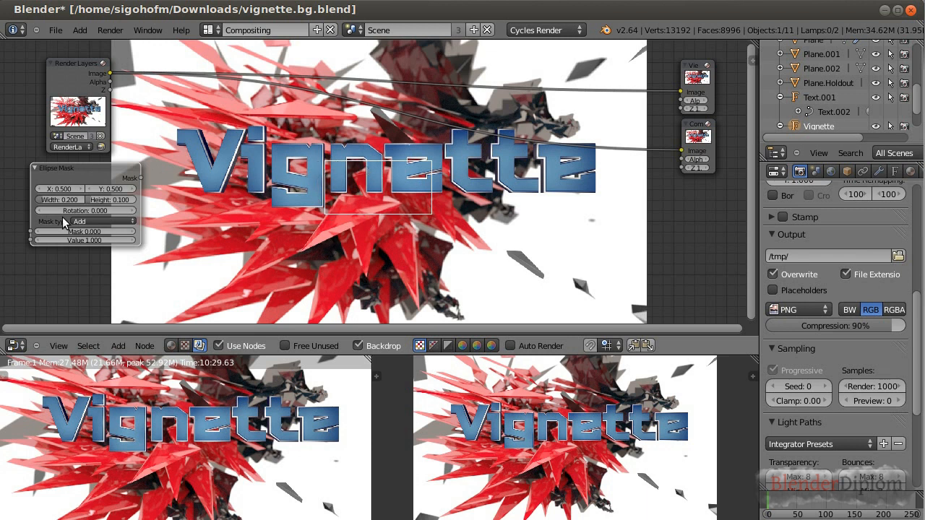
drag(55, 203, 104, 199)
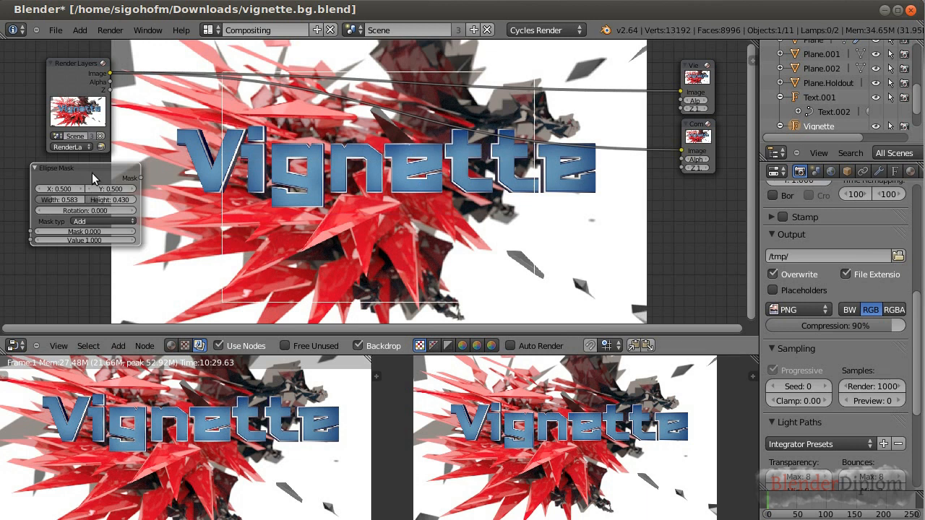
ctrl+shift+click(91, 172)
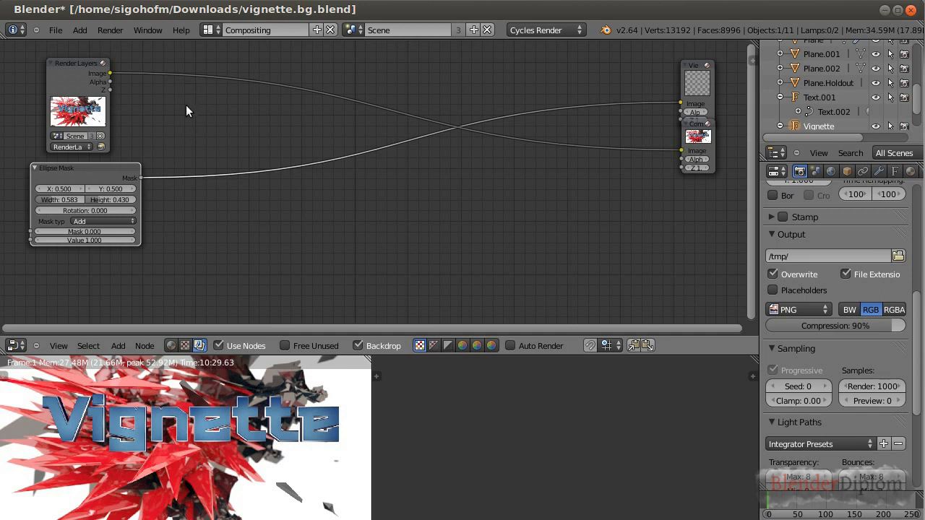
Insert a Mix node after Render Layers, connect the ellipse mask to its second image input, and route the result to the Viewer
click(77, 64)
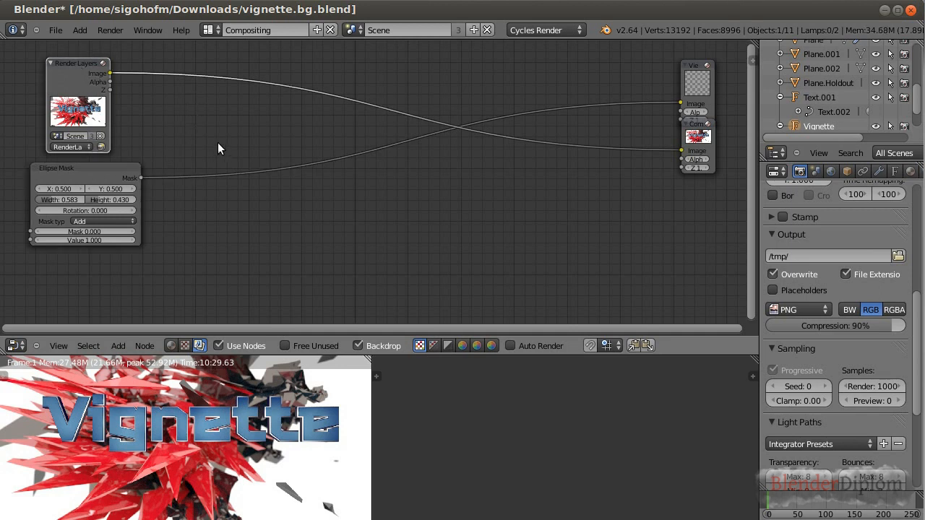
key(shift+a)
mouse_move(209, 135)
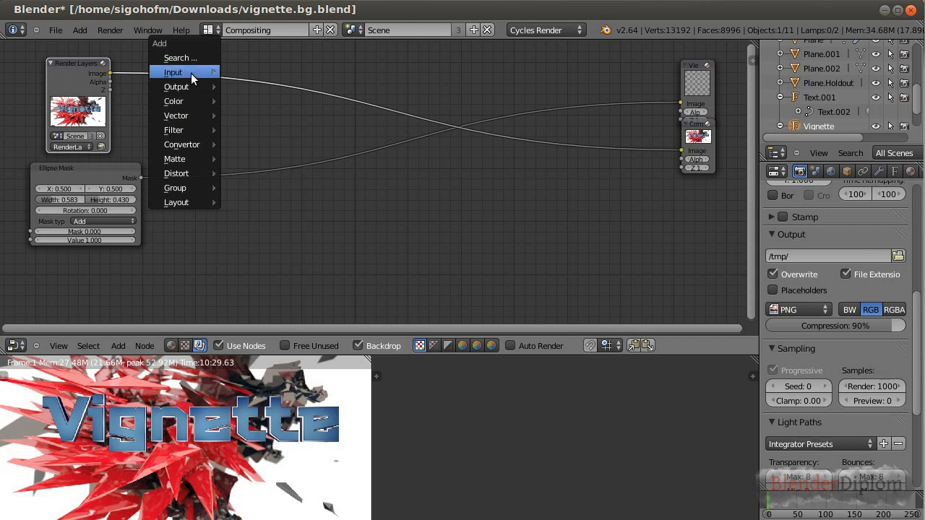
mouse_move(206, 101)
click(240, 115)
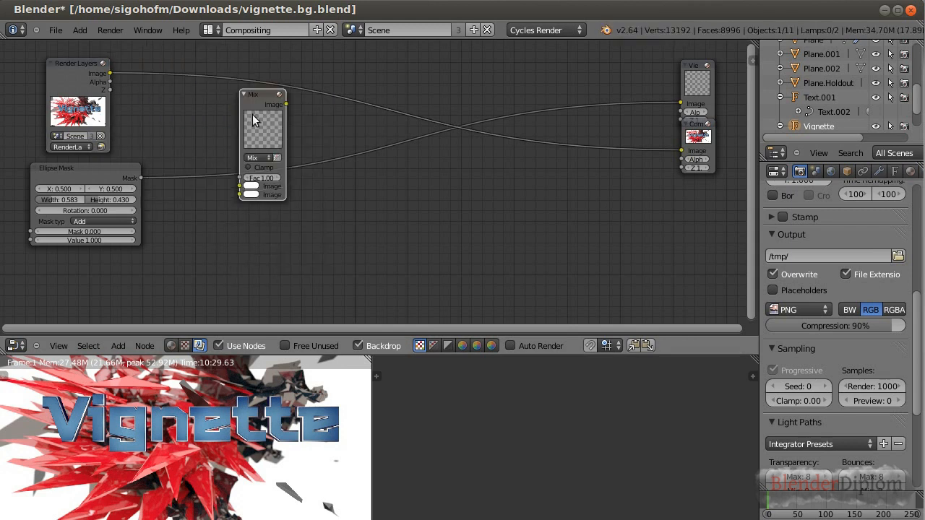
click(230, 57)
drag(142, 178, 217, 134)
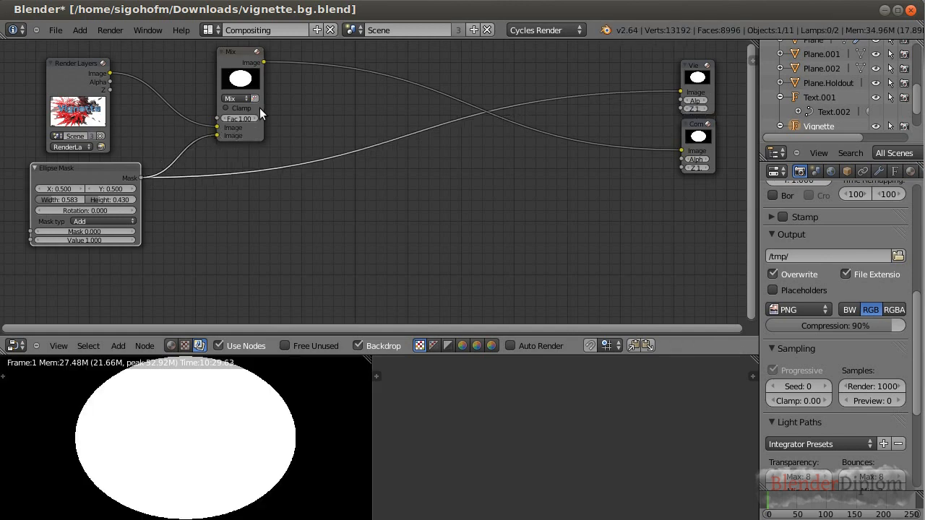
ctrl+shift+click(241, 58)
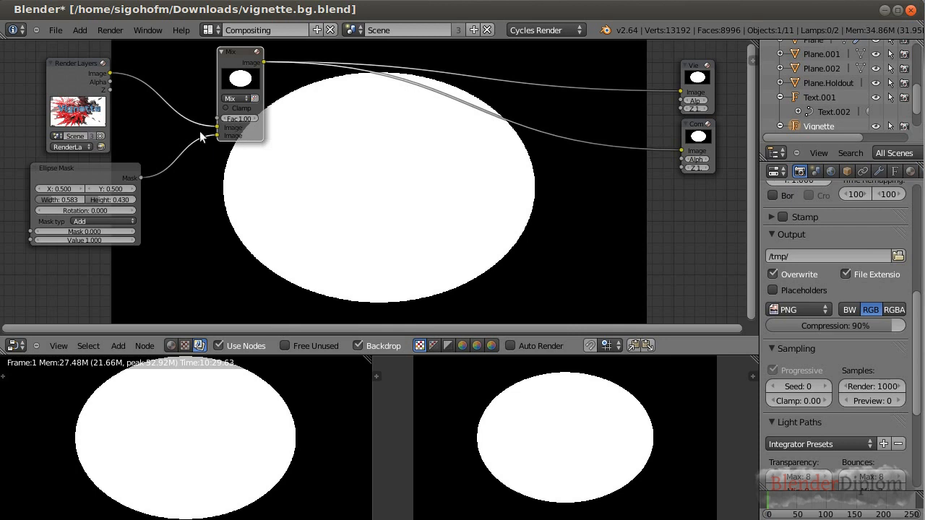
Set the Mix node's blend type to Multiply and size the ellipse mask to width 0.878 and height 0.552, with Y at 0.512
drag(59, 199, 101, 191)
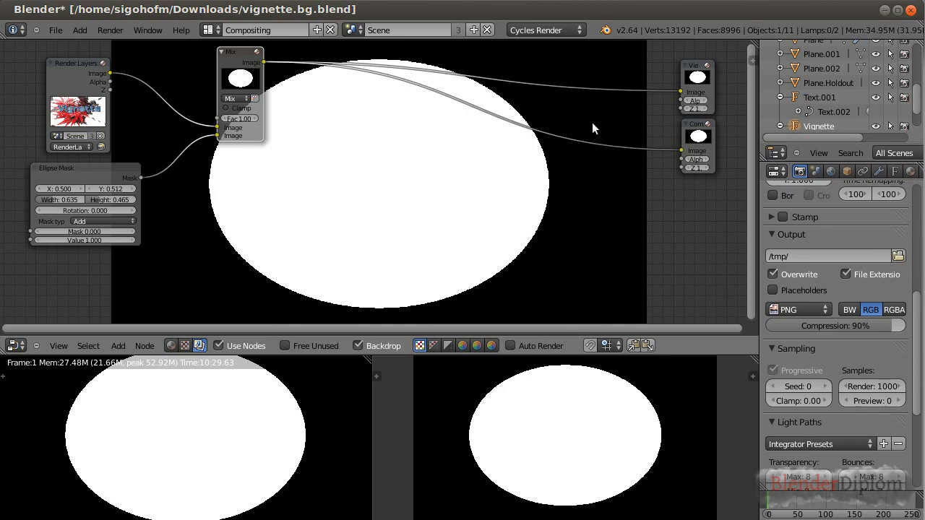
click(236, 98)
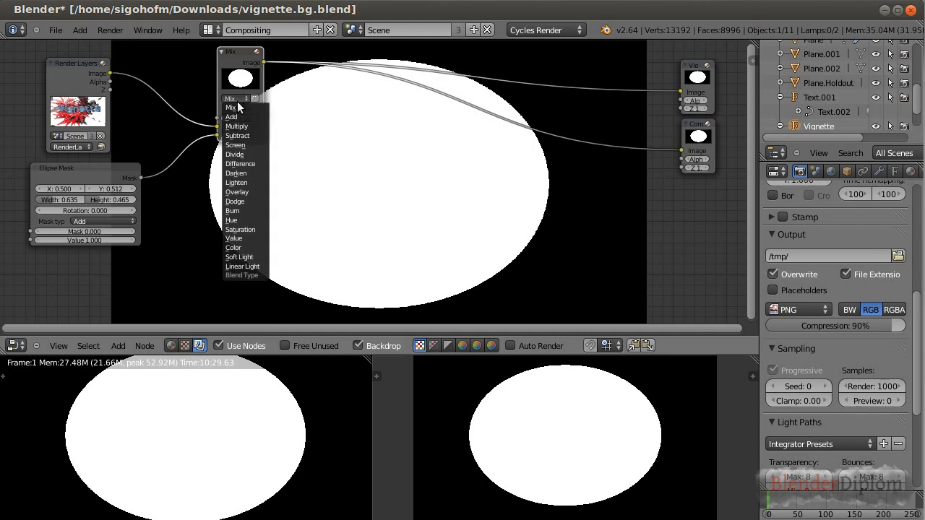
click(236, 126)
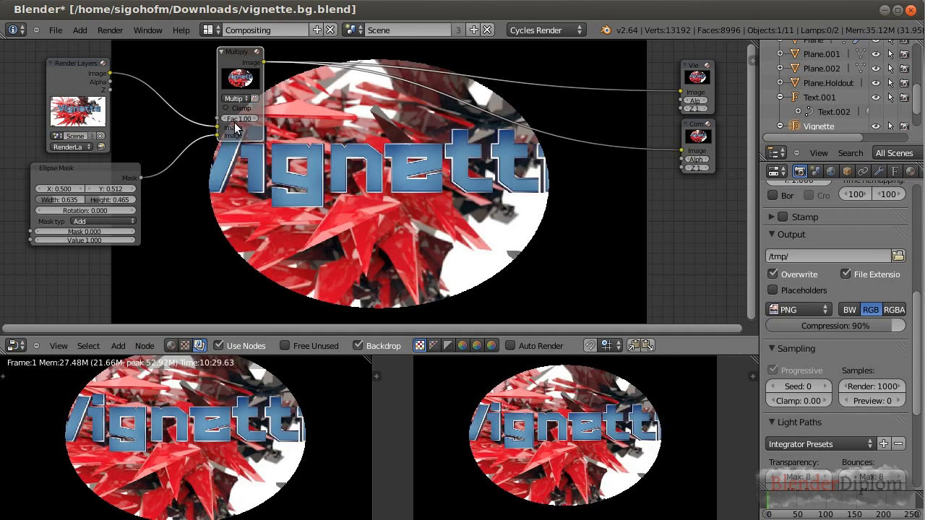
drag(63, 201, 99, 198)
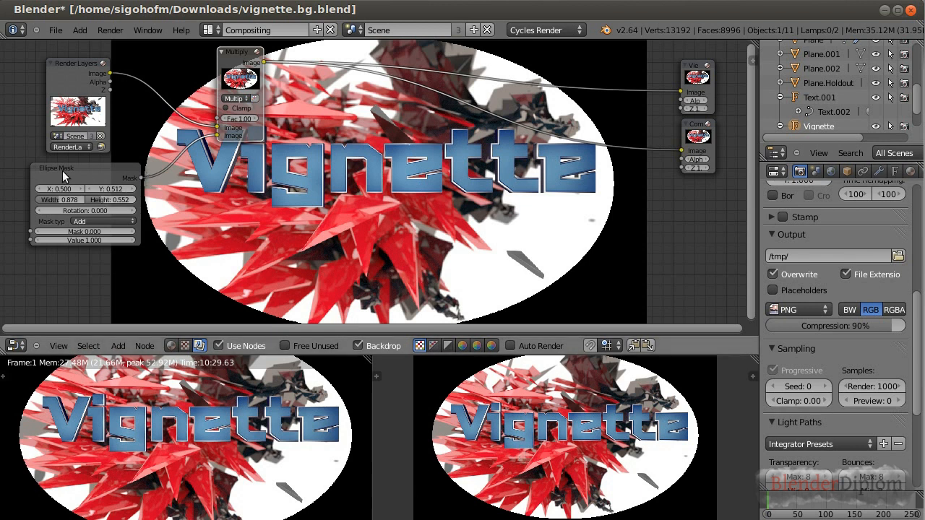
Make room beside the Multiply node and insert a Blur node between the Ellipse Mask and Multiply nodes
drag(246, 52, 321, 47)
key(shift+a)
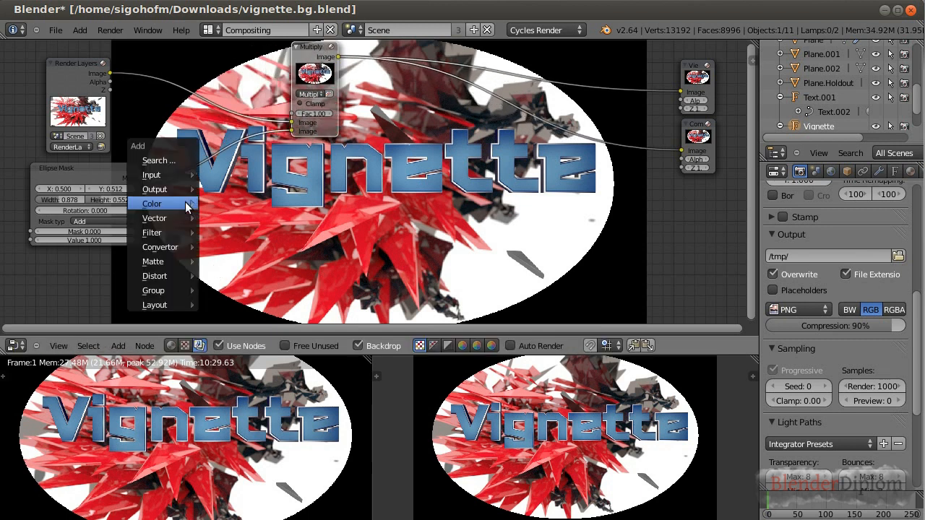
mouse_move(187, 207)
mouse_move(155, 232)
click(238, 233)
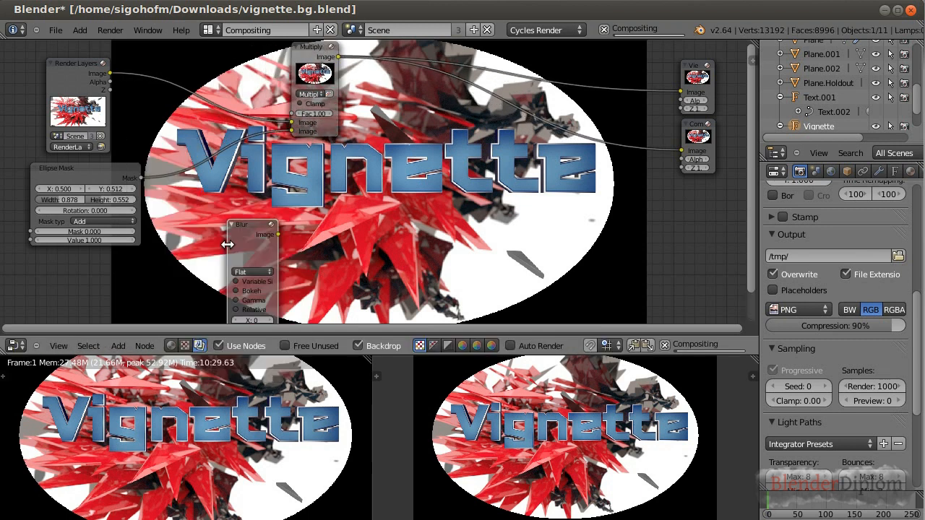
click(188, 113)
Configure the Blur node as Fast Gaussian with Relative enabled, using about 10.526% in X and 16.842% in Y
click(202, 179)
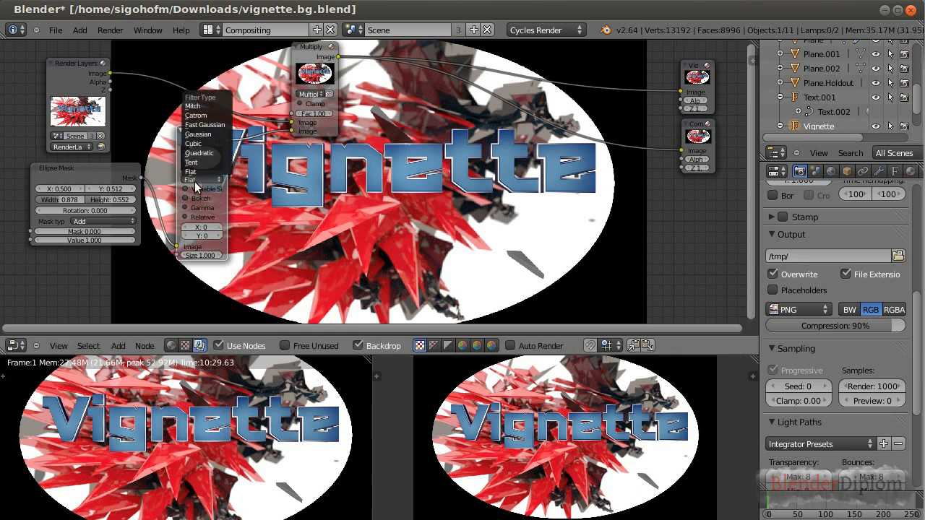
click(204, 125)
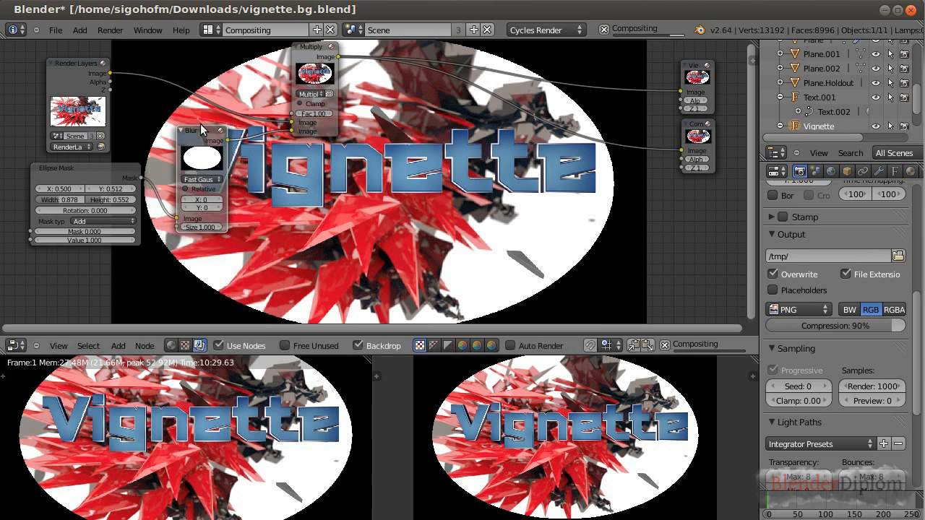
click(187, 189)
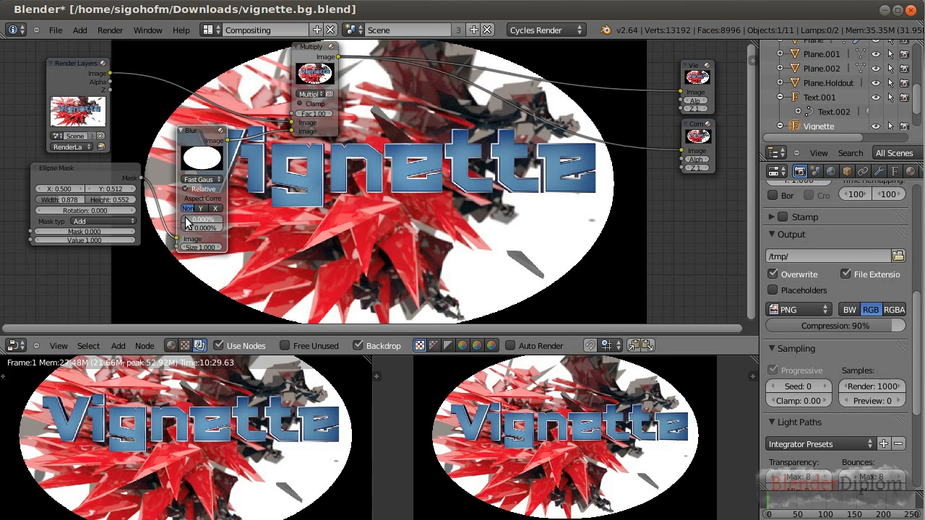
drag(184, 229, 193, 216)
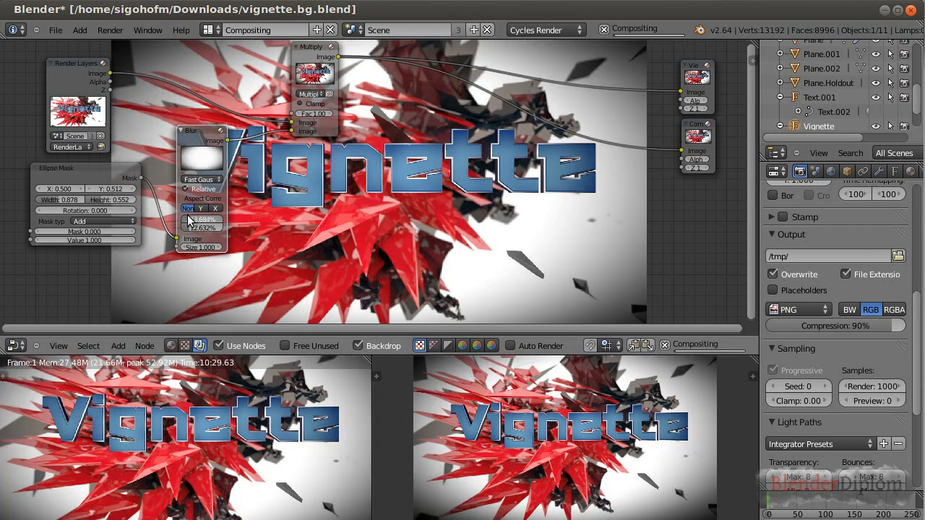
drag(185, 219, 190, 219)
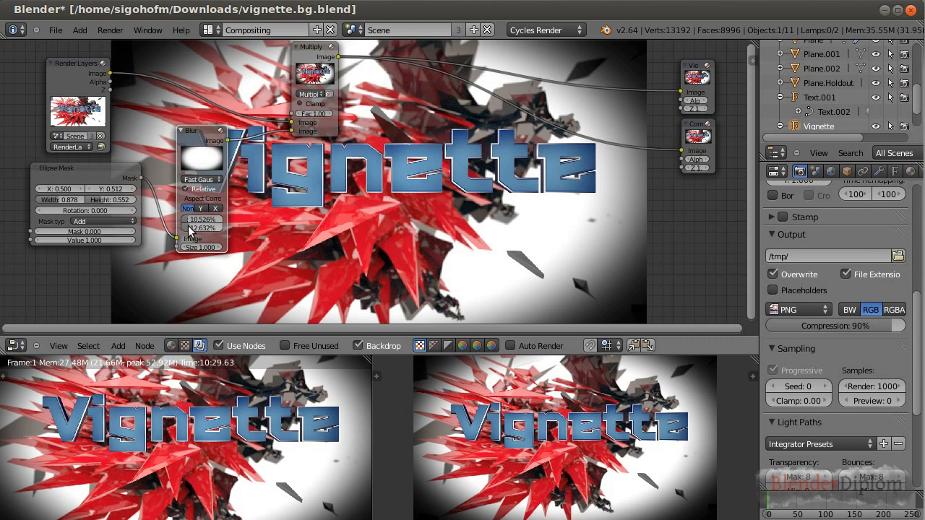
drag(190, 229, 192, 230)
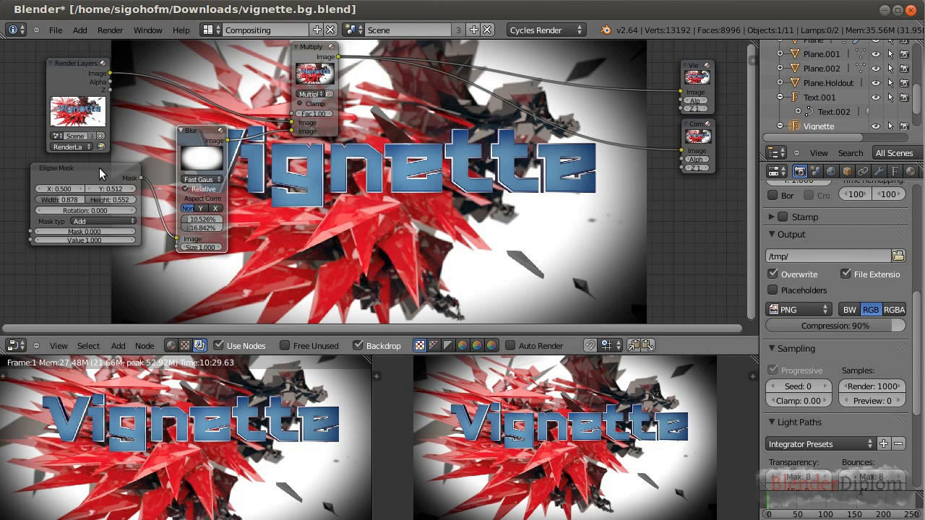
Rotate the ellipse mask to about 12.888 and shift its position to X 0.470, Y 0.518
drag(65, 212, 70, 211)
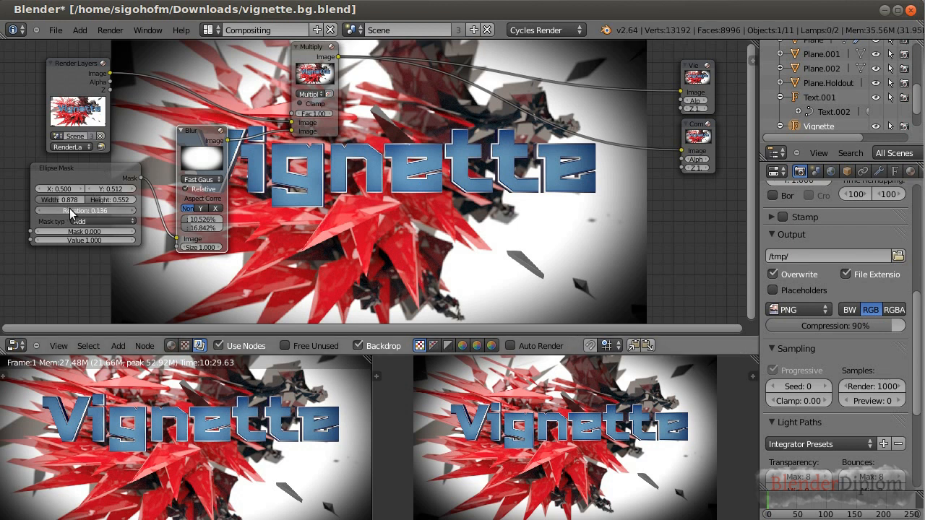
click(80, 171)
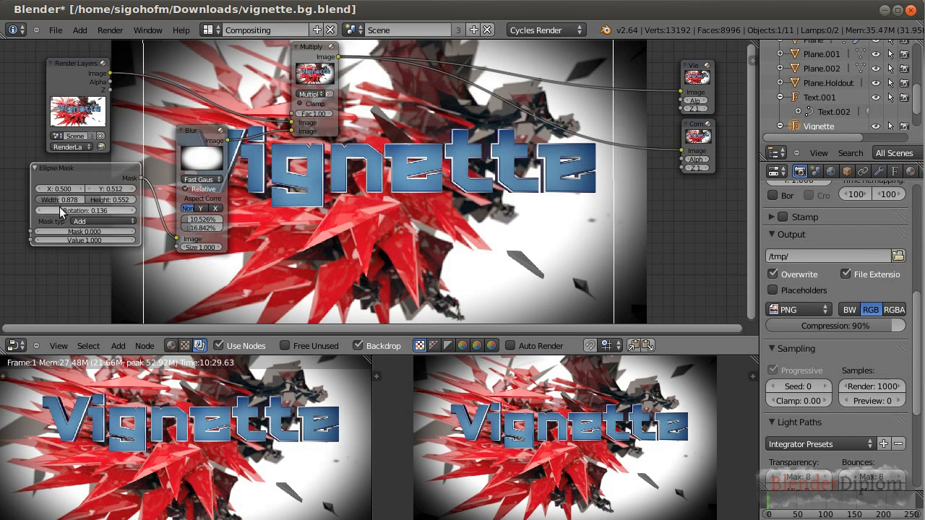
drag(54, 209, 79, 207)
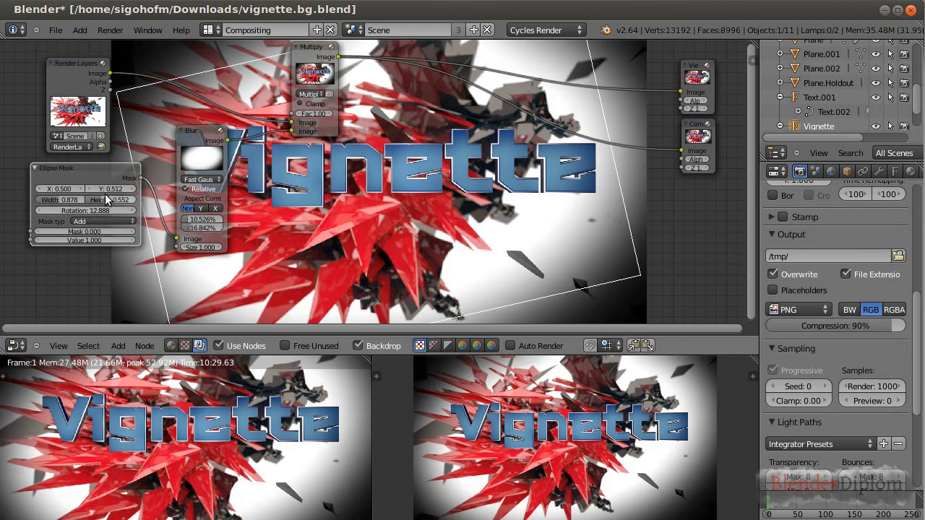
drag(64, 191, 60, 190)
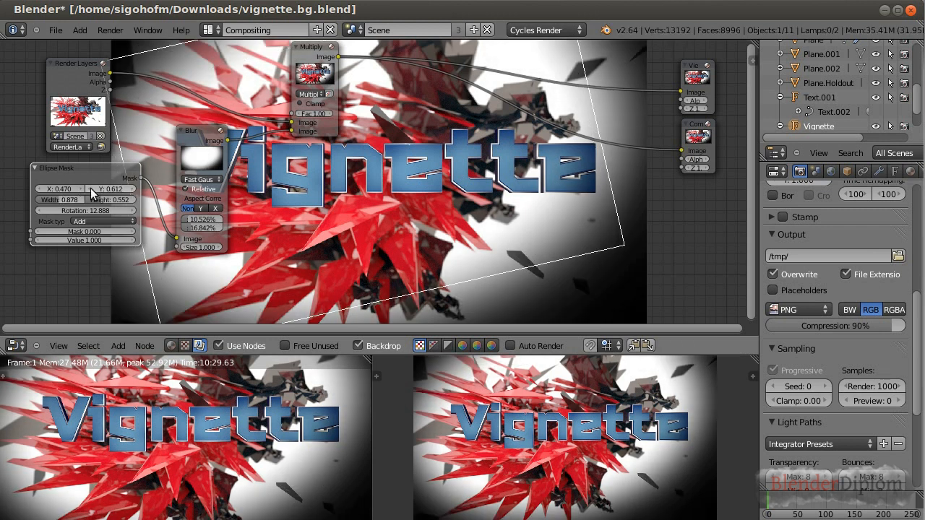
drag(89, 192, 101, 190)
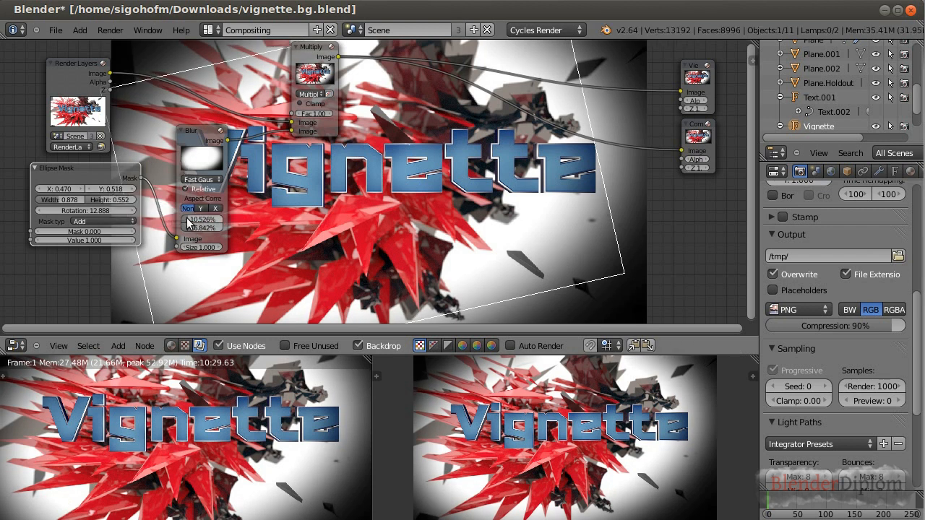
Increase the mask's relative blur to about 15.789% in X and 18.947% in Y, leaving the Ellipse Mask node selected
drag(187, 225, 189, 221)
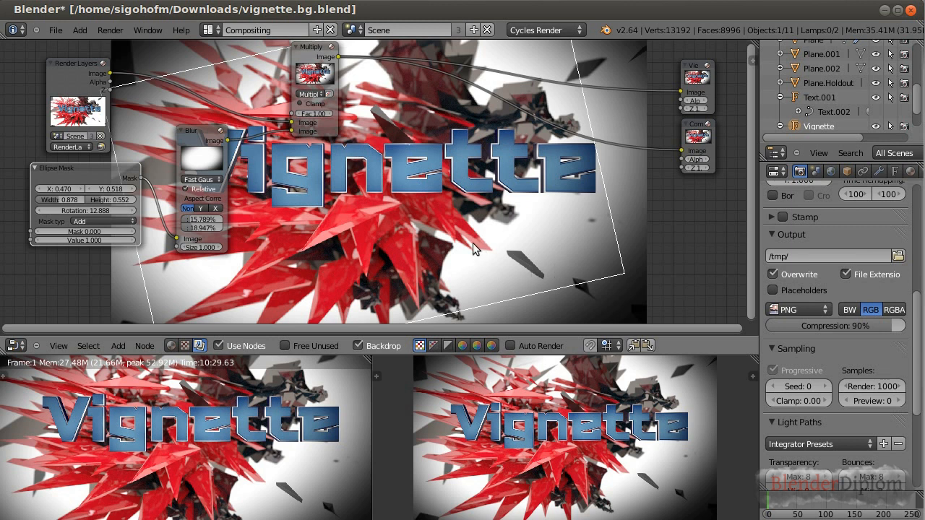
click(68, 69)
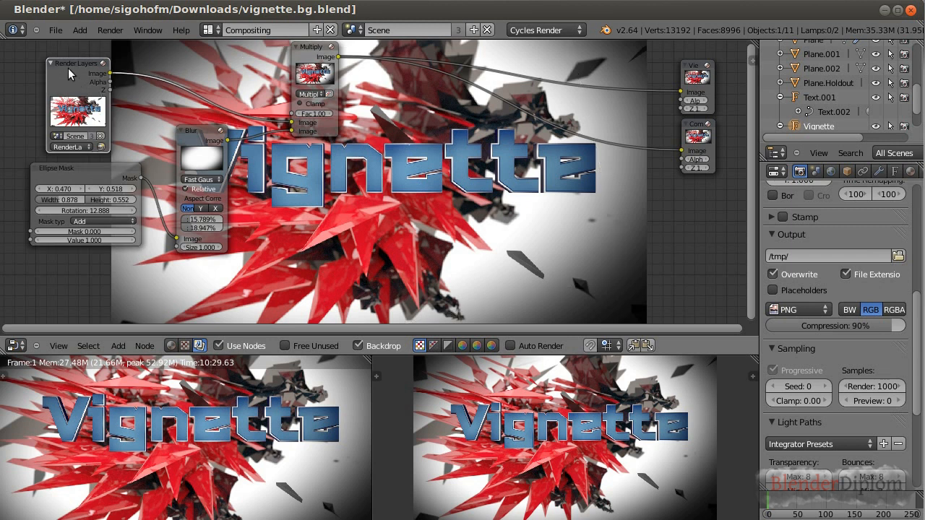
click(86, 169)
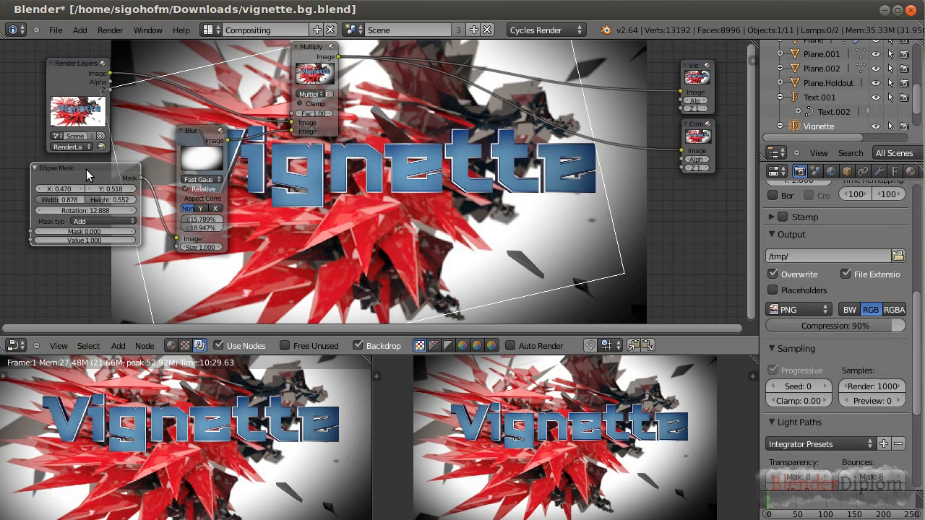